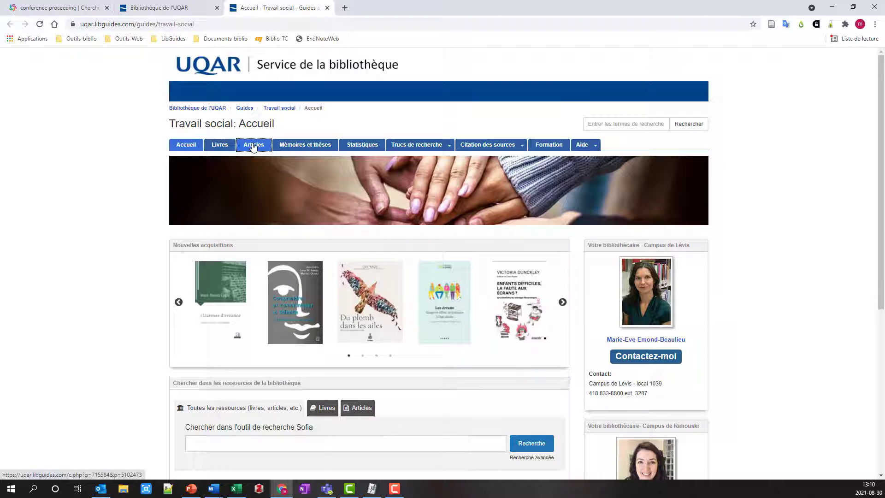
Open the article resources of the Travail social guide and sign in as a member of the UQAR university community.
left_click(253, 147)
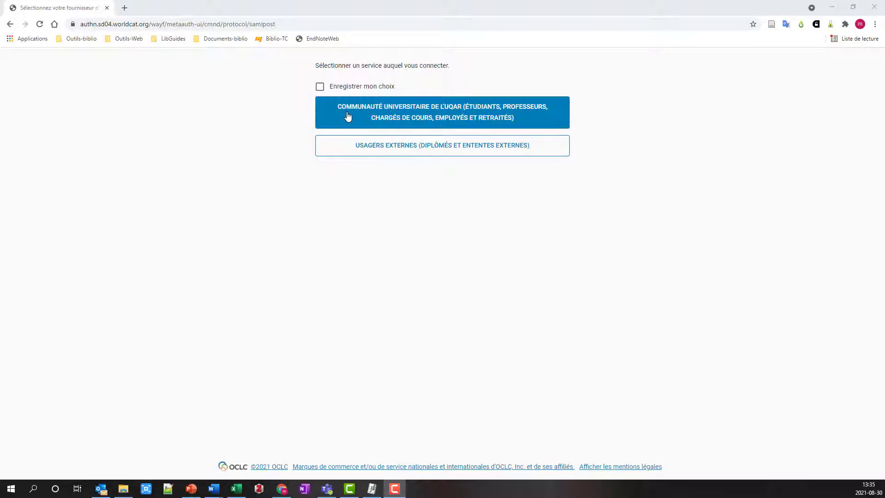
left_click(347, 116)
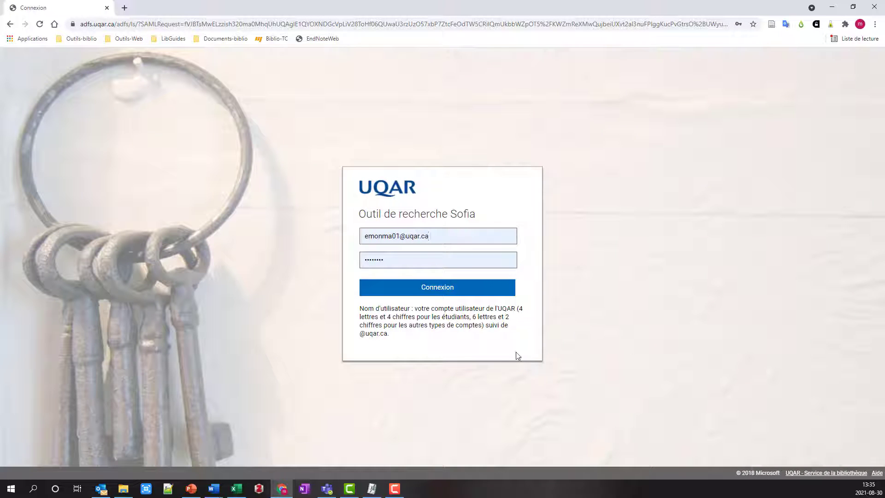
left_click(419, 294)
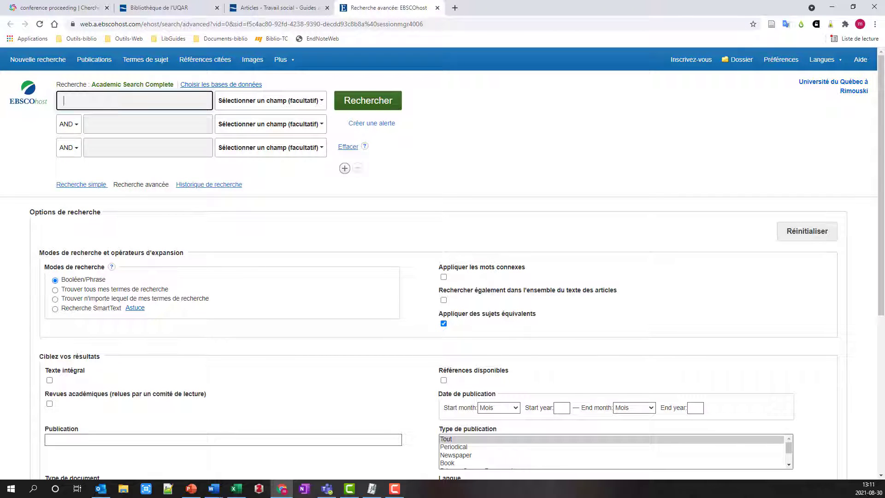
Enter the first search concept as elder* OR "older people" OR "aged people".
type("elder* OR")
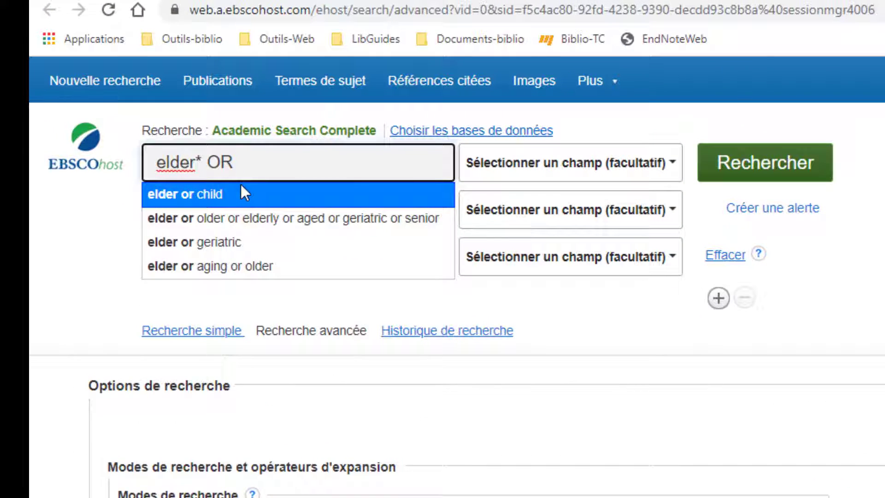
type(" \"older people\" OR \"")
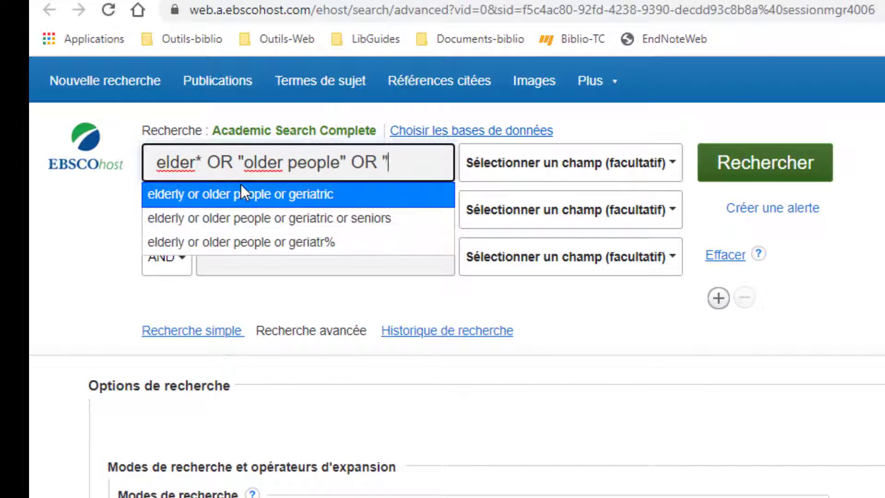
type("aged people\"")
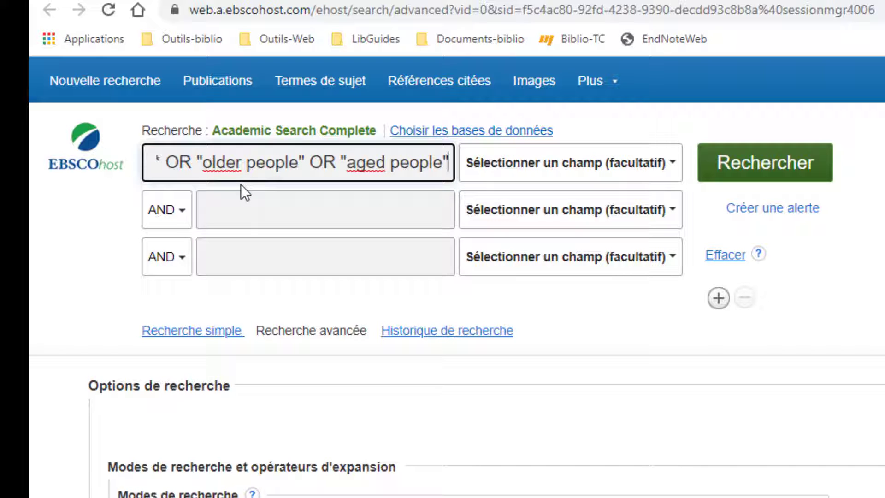
Enter the second search concept, combined with AND, as "social isolation" OR loneliness OR "social exclusion".
left_click(212, 209)
type("\"")
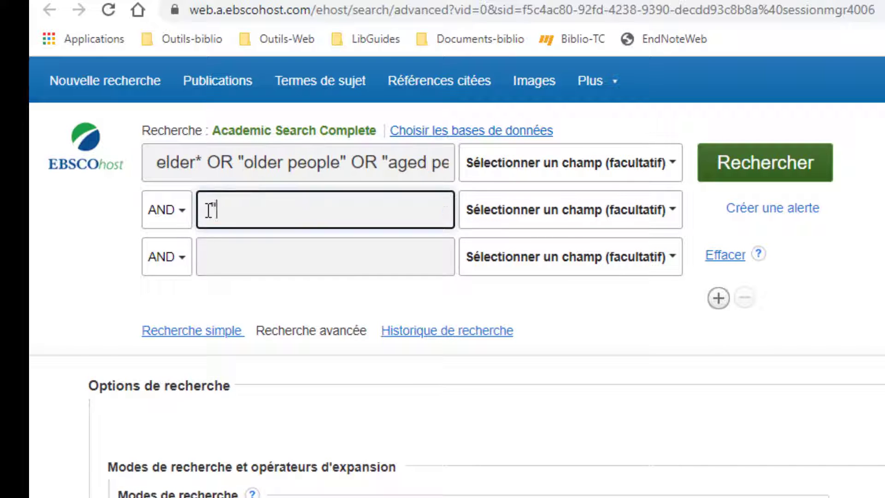
type("social isolation\" OR ")
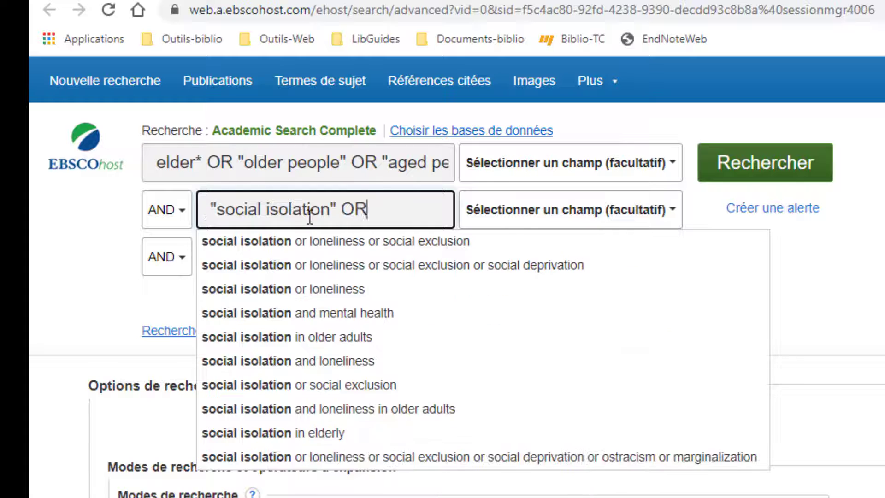
type("loneliness OR \"s")
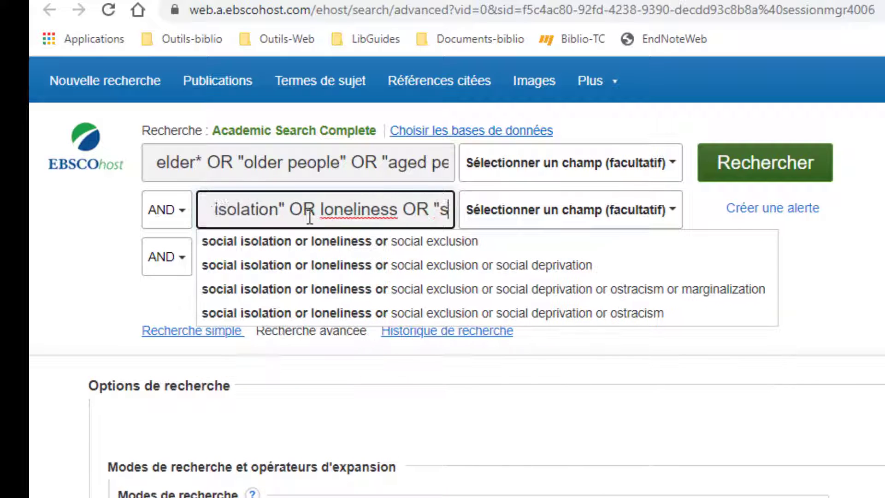
type("ocial exclusion\"")
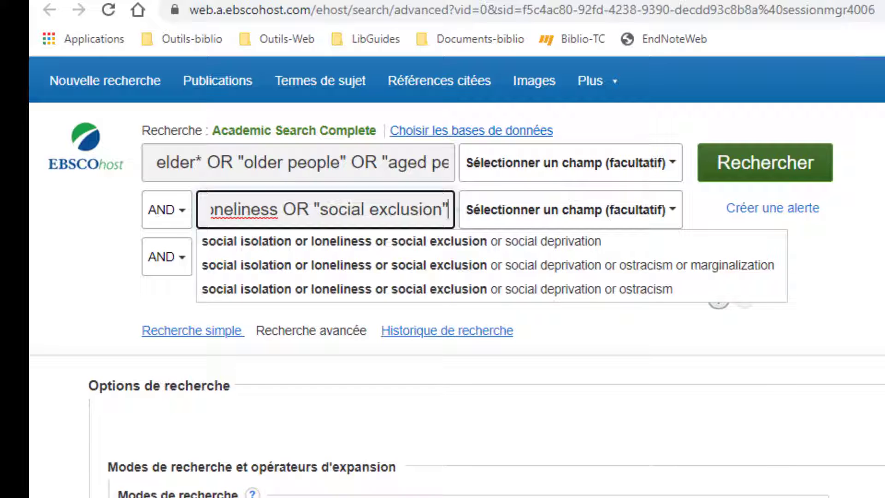
Add rural* as the third search concept and run the search in Academic Search Complete.
left_click(240, 254)
type("rural*")
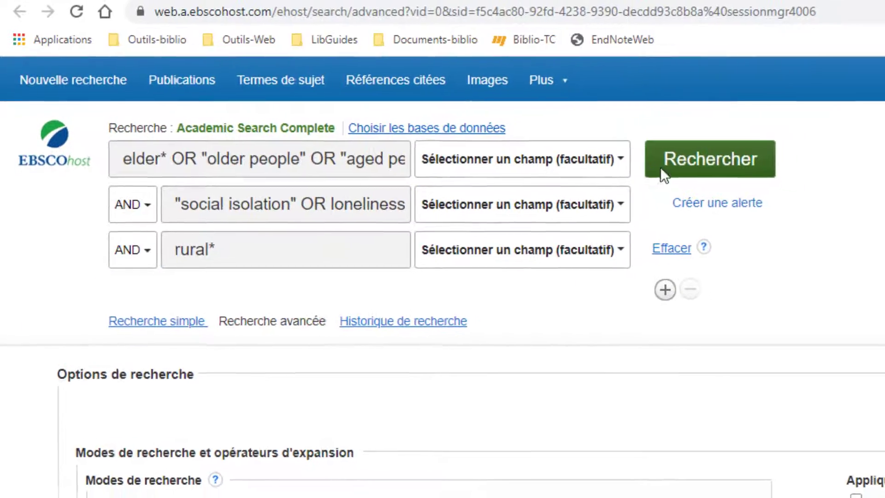
left_click(705, 166)
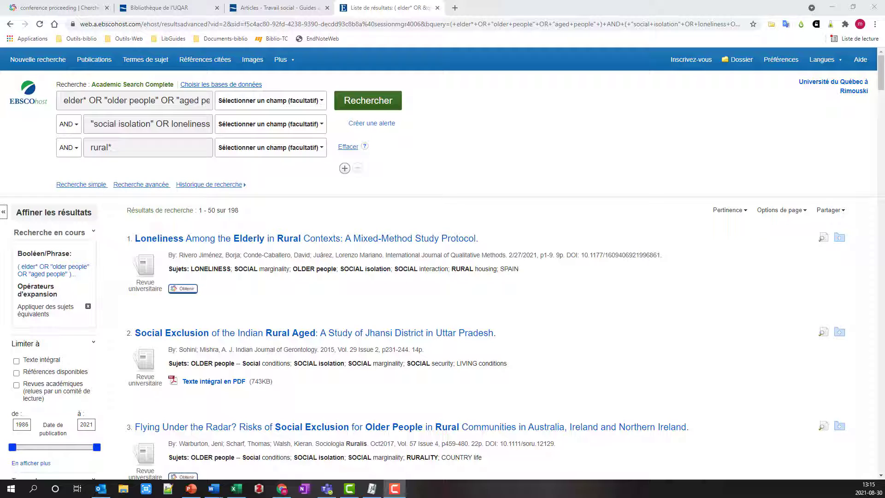
Examine the thesaurus terms and subjects offered for refining the results, including the full list of thesaurus terms.
scroll(74, 403, "down", 5)
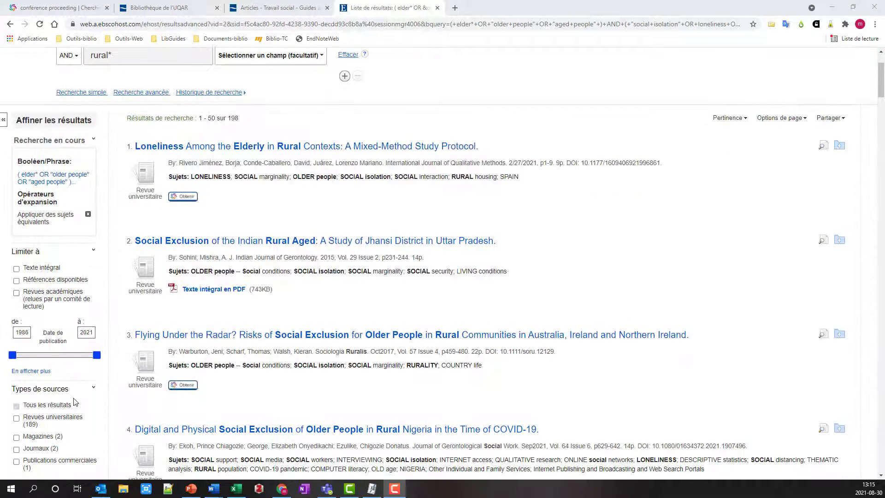
scroll(73, 403, "down", 2)
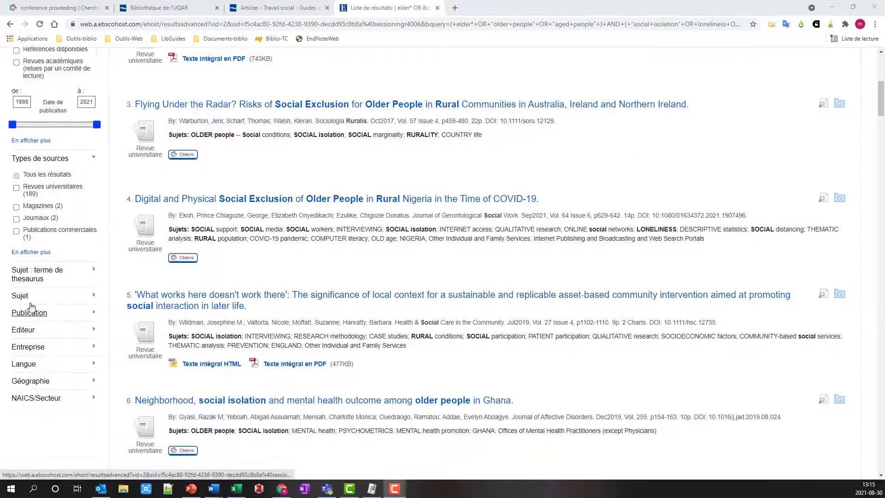
left_click(31, 278)
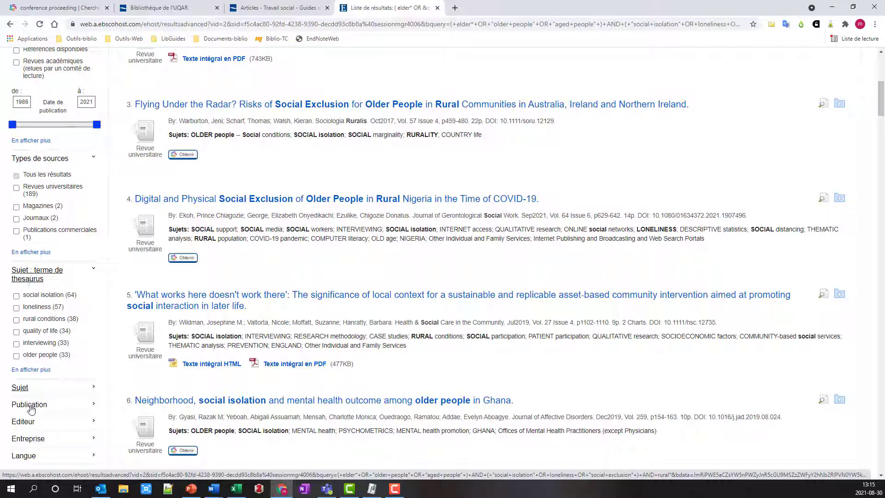
left_click(20, 387)
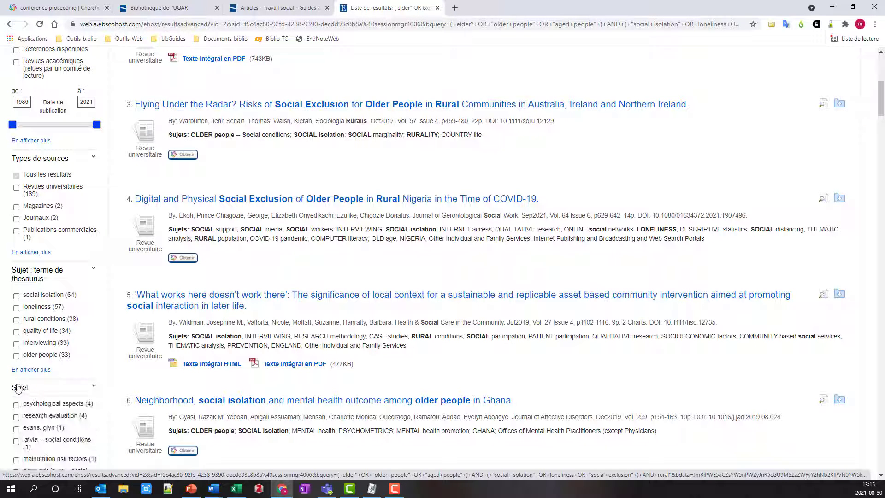
left_click(46, 371)
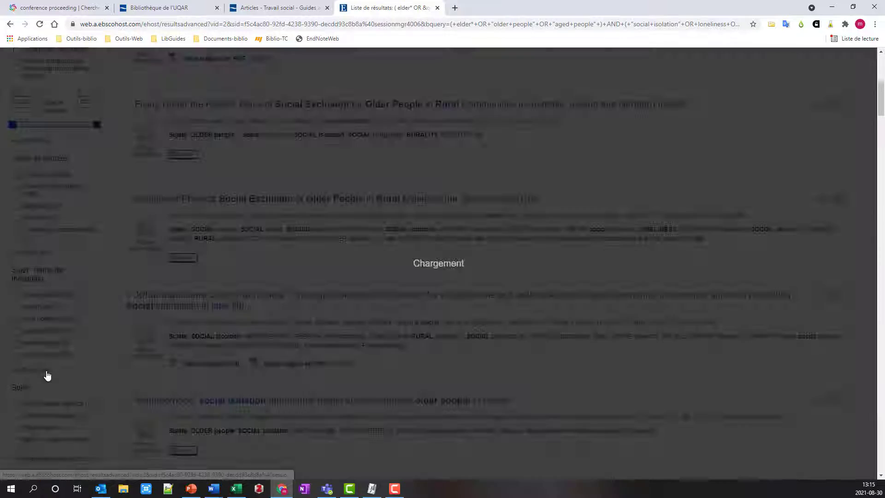
left_click_drag(354, 318, 322, 316)
left_click(392, 372)
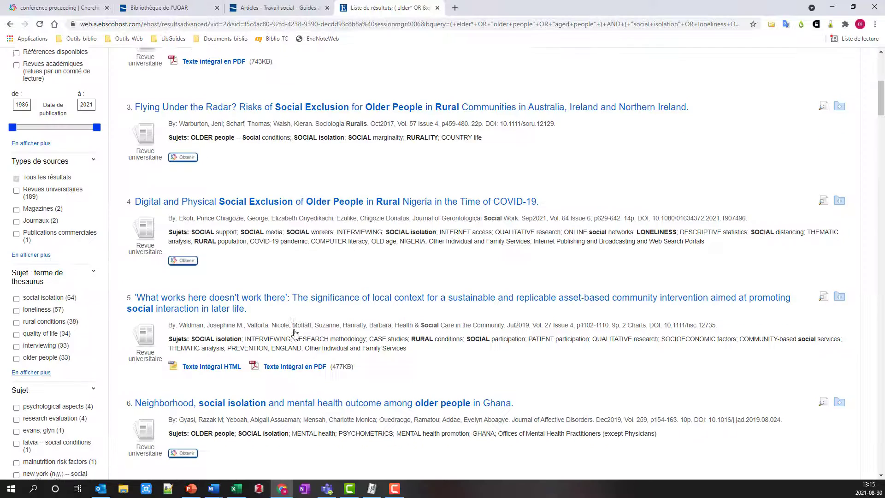
Add "old age" OR at the start of the first search concept and run the search again.
scroll(75, 94, "up", 7)
left_click(66, 98)
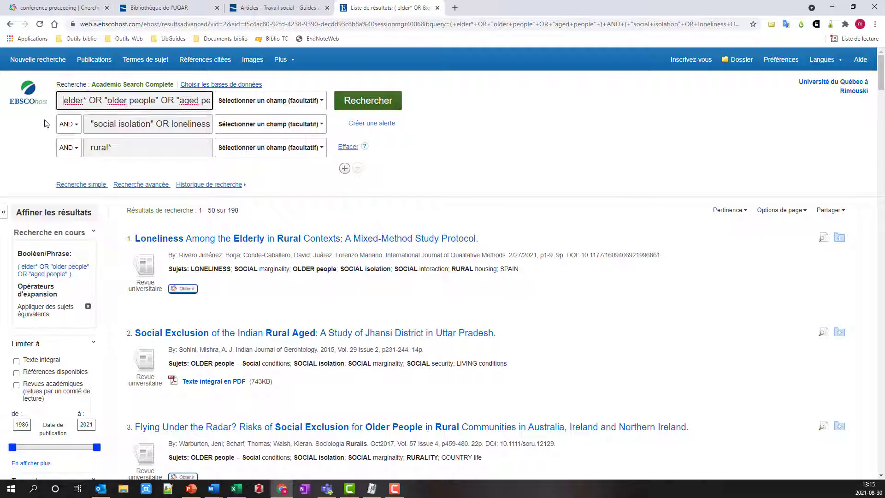
type("\"old age\" OR")
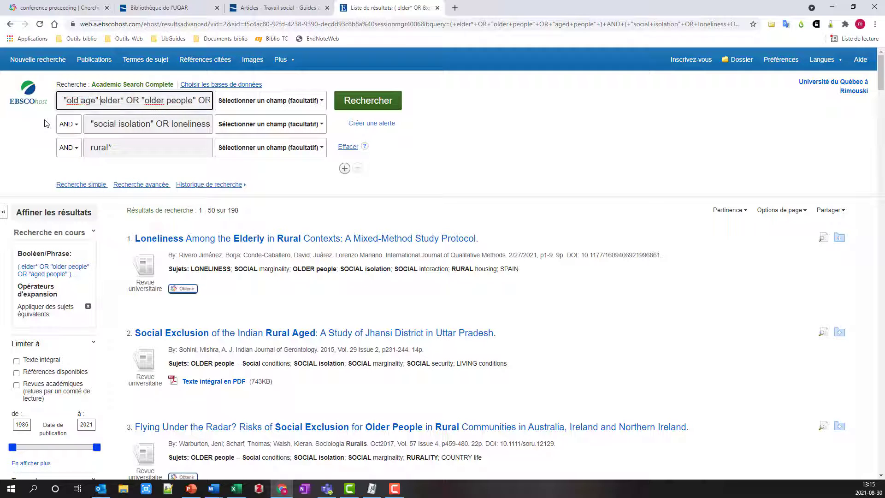
key("Return")
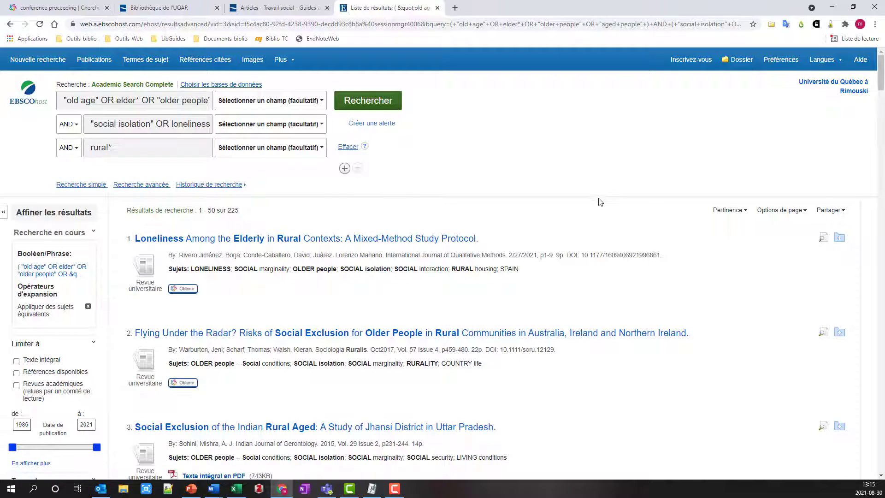
Examine the subject terms and author keywords in the Canadian Longitudinal Study on Aging article's record, and return to the results list.
scroll(600, 202, "down", 7)
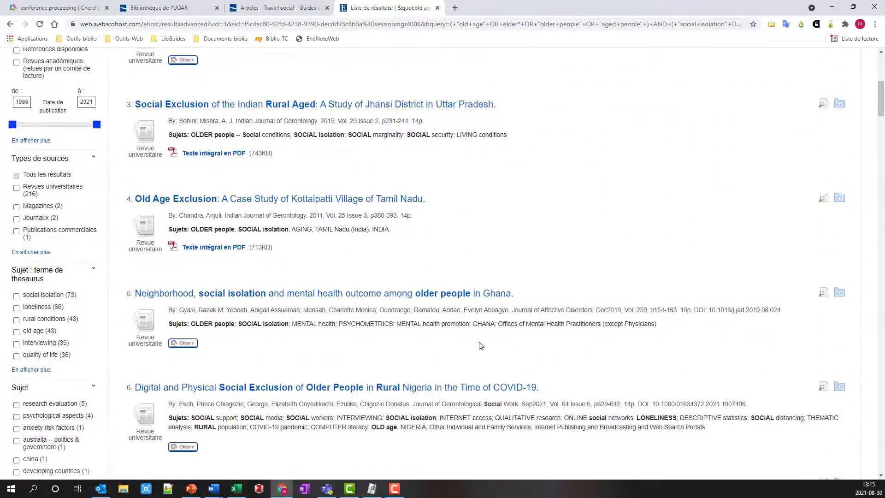
scroll(481, 346, "down", 9)
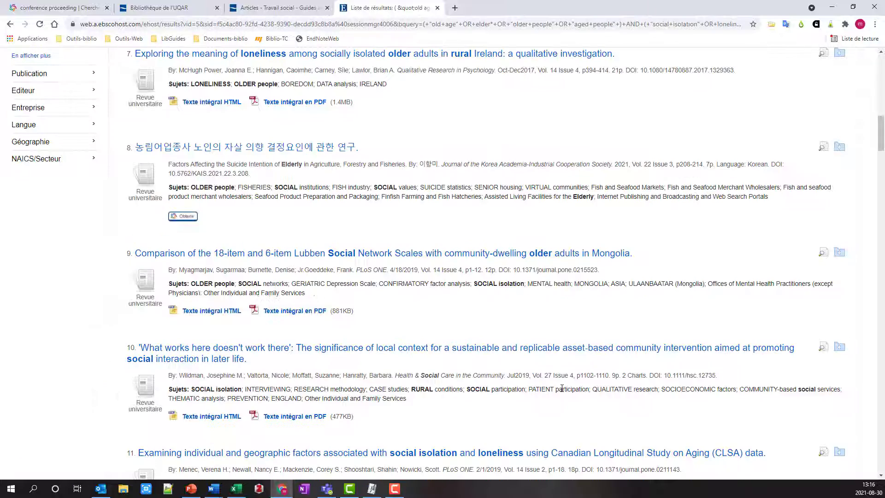
scroll(562, 389, "down", 3)
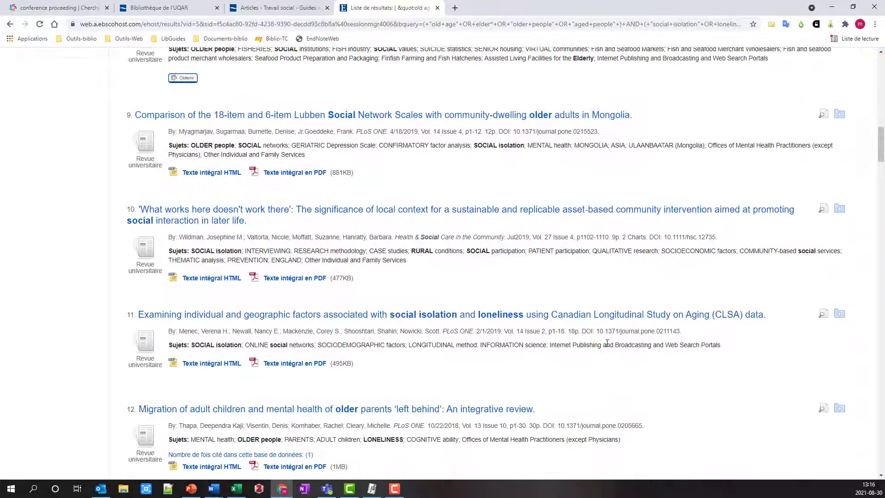
left_click(611, 315)
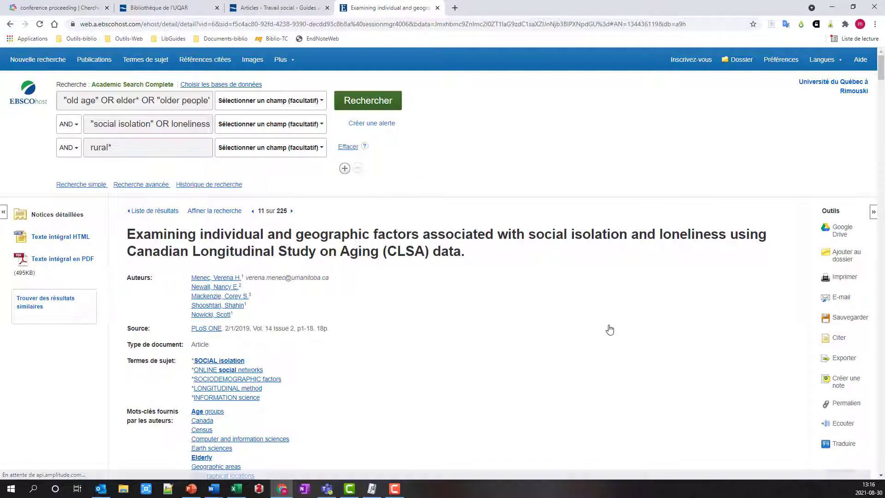
scroll(611, 328, "down", 4)
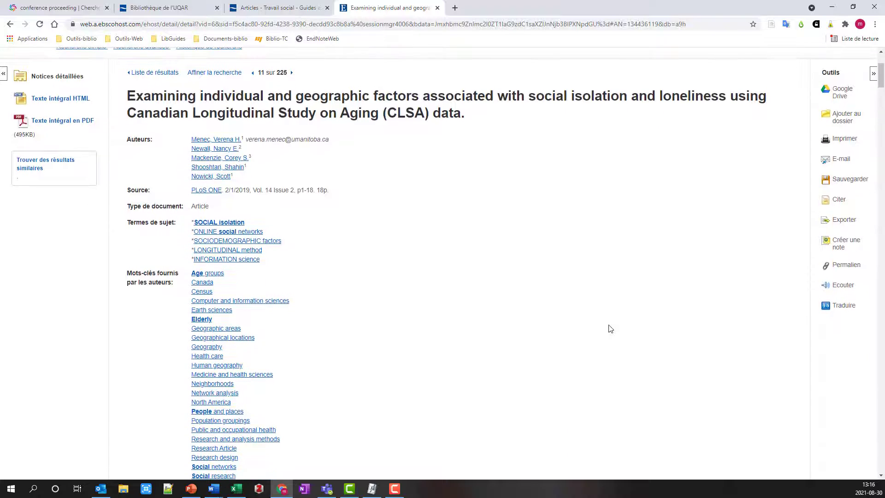
scroll(610, 328, "down", 1)
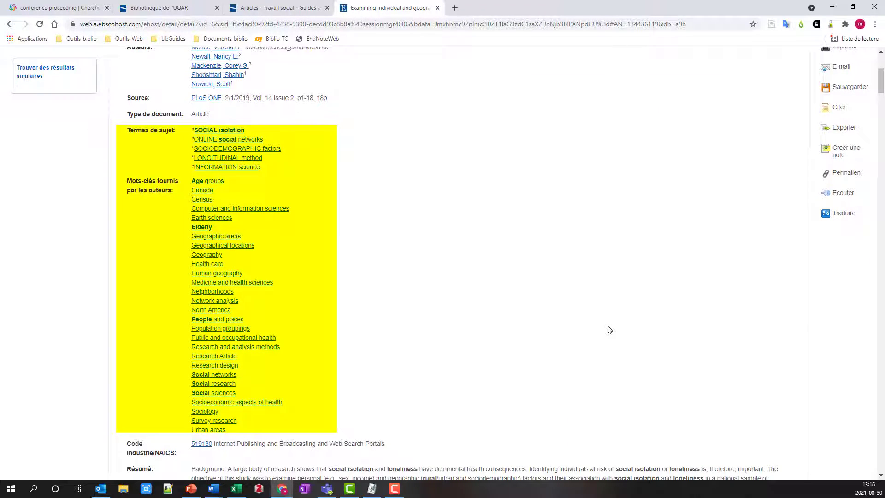
scroll(659, 311, "up", 5)
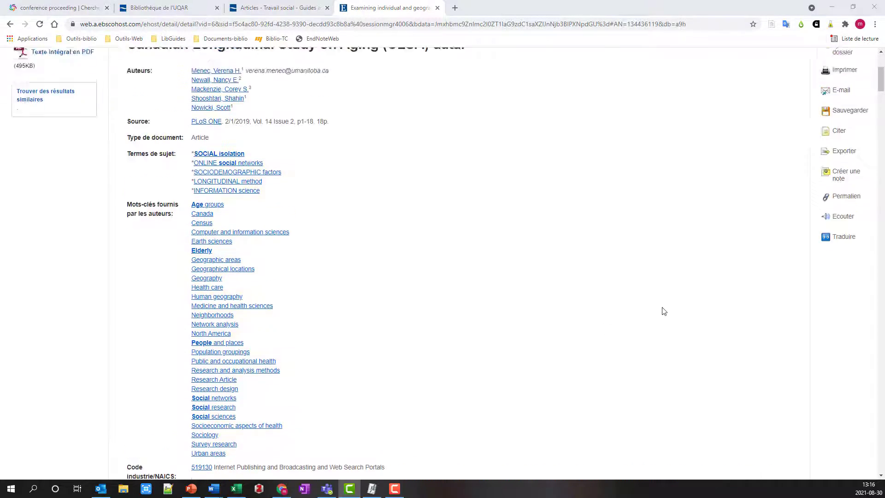
left_click(176, 210)
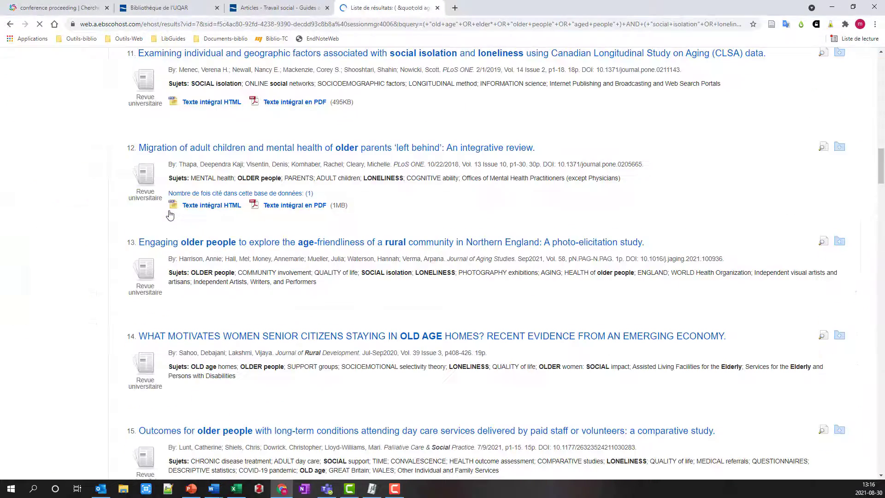
Add CINAHL with Full Text, MEDLINE and SocINDEX to the searched databases and rerun the same search.
scroll(171, 216, "up", 9)
scroll(170, 220, "up", 10)
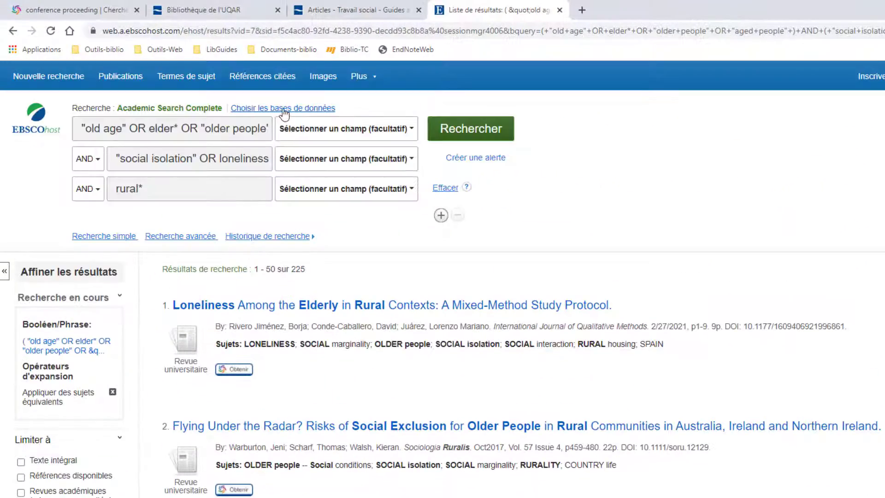
left_click(283, 110)
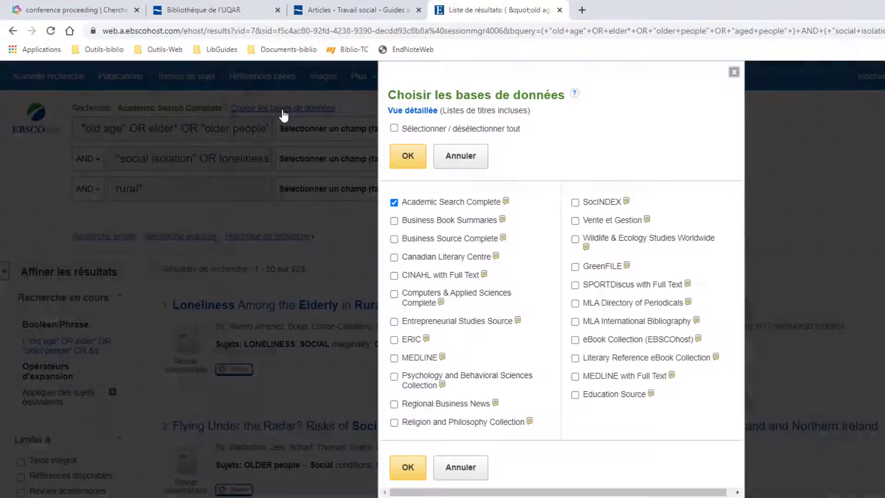
left_click(394, 276)
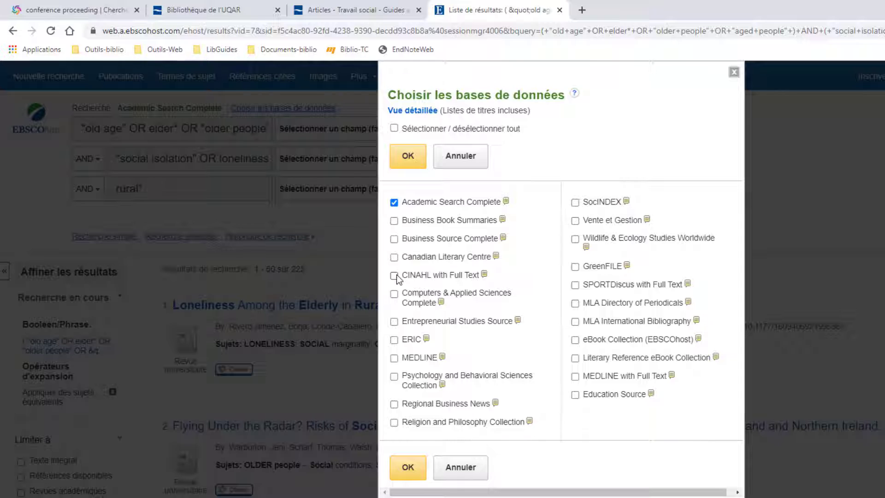
left_click(395, 358)
left_click(408, 475)
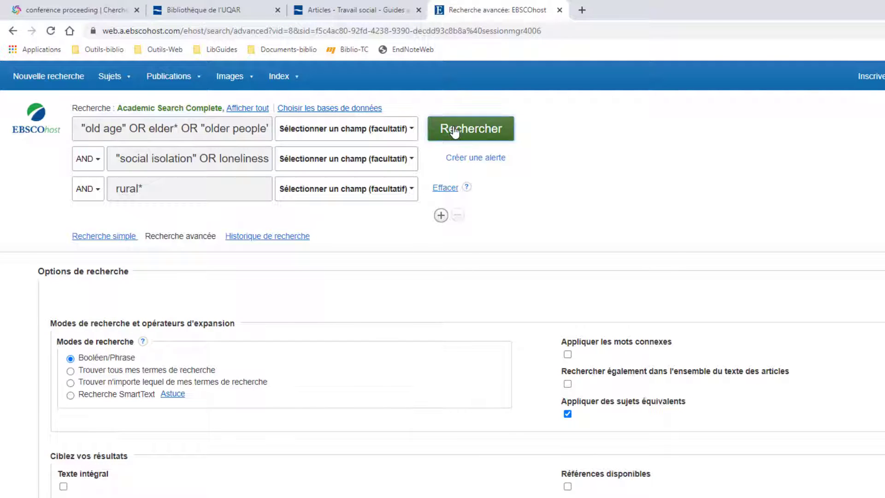
left_click(455, 133)
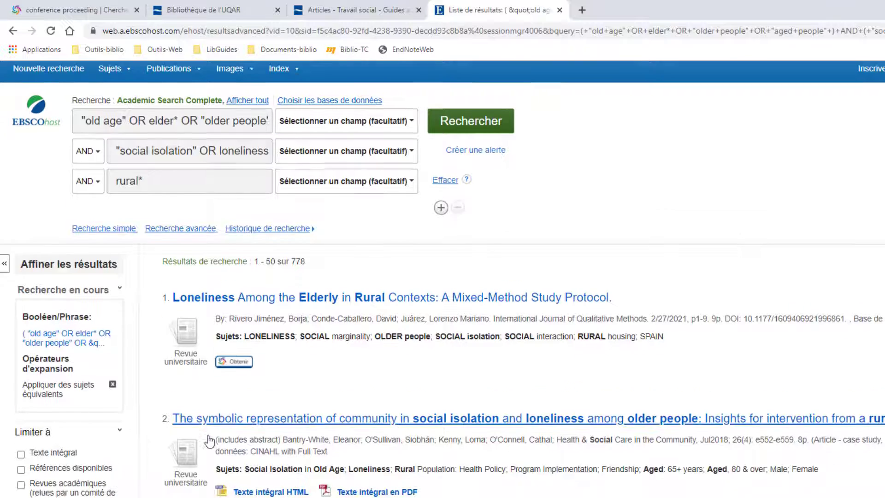
Limit the search results to items published from 2011 onward.
scroll(206, 438, "down", 5)
scroll(205, 438, "down", 1)
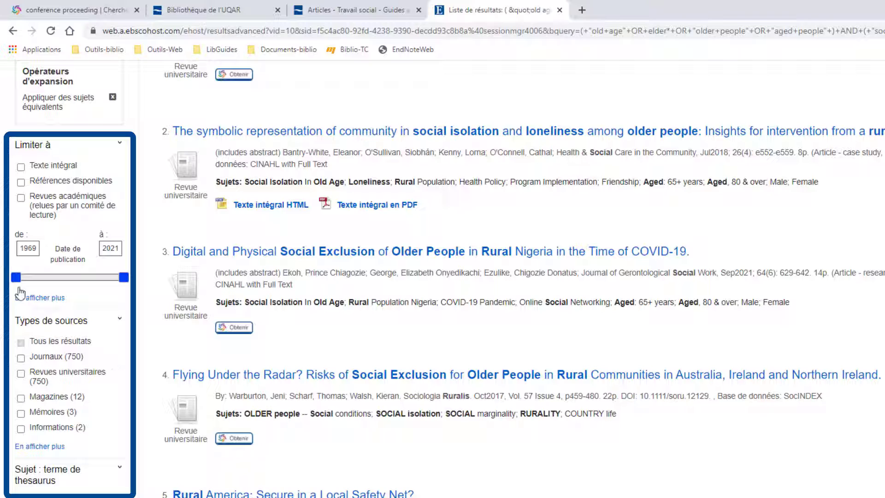
left_click(31, 248)
double_click(31, 248)
type("2011")
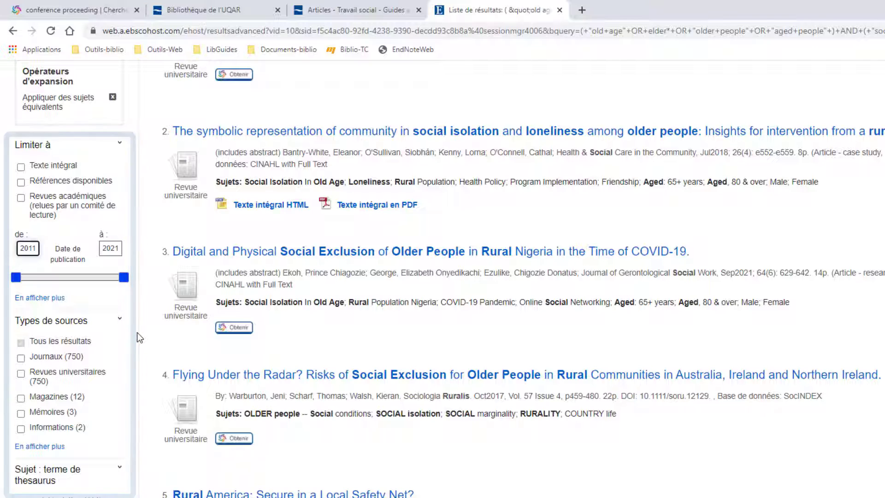
scroll(24, 317, "down", 1)
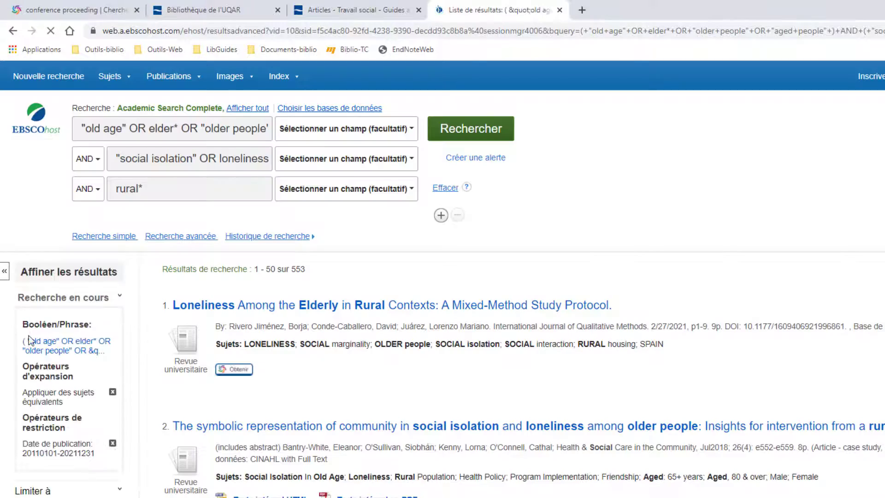
Restrict the source types to scholarly journals (Revues universitaires) and return to the start of the results list.
scroll(25, 327, "down", 9)
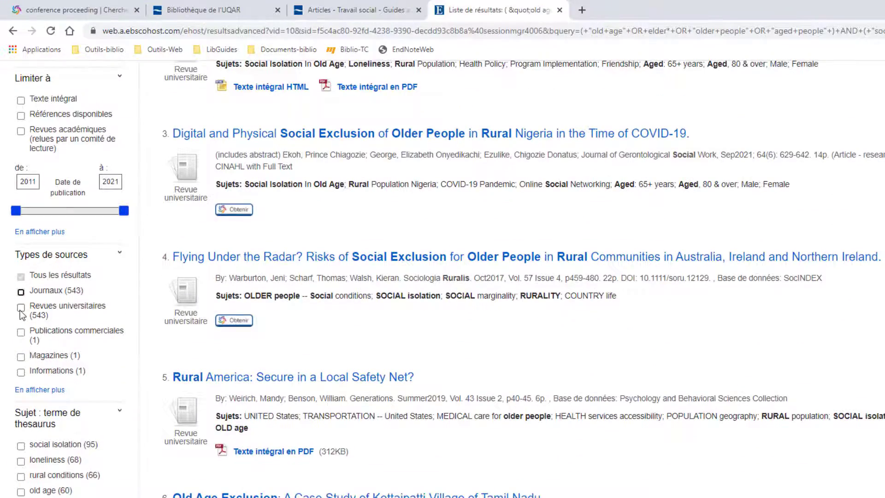
left_click(20, 307)
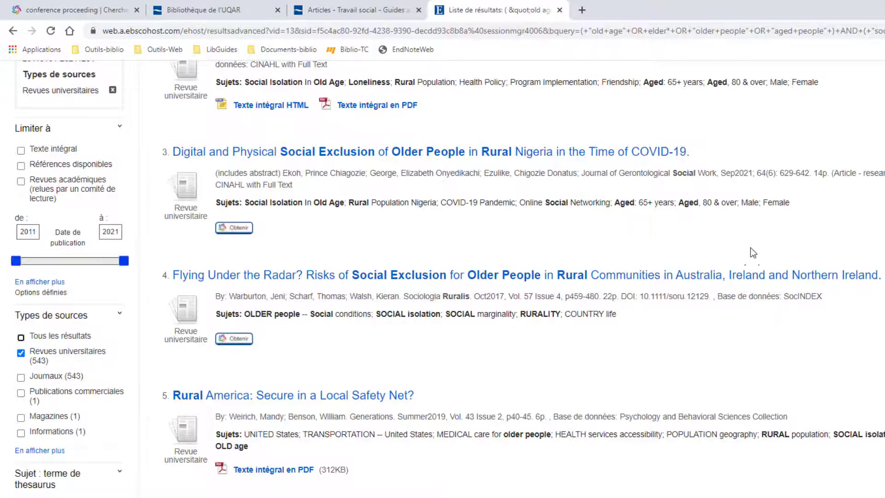
scroll(787, 235, "up", 9)
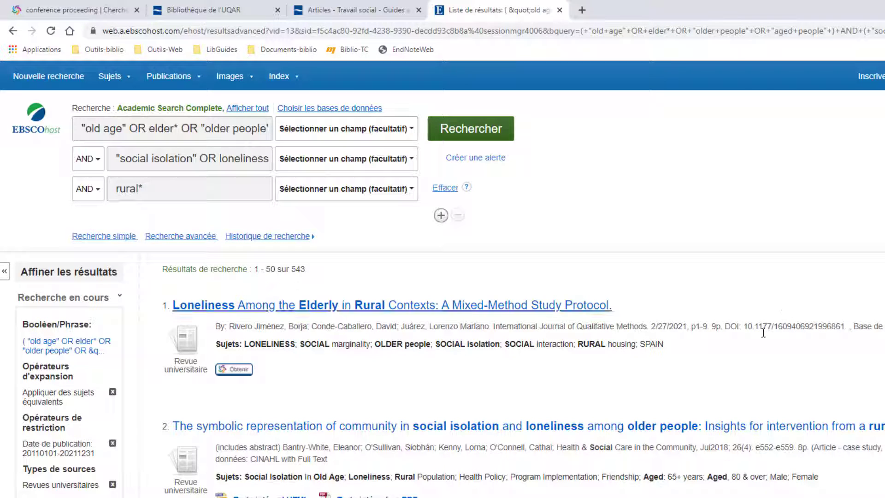
Open the PDF of "Loneliness Among the Elderly in Rural Contexts" through the library's link resolver and the SAGE Journals Open Access collection.
left_click(239, 370)
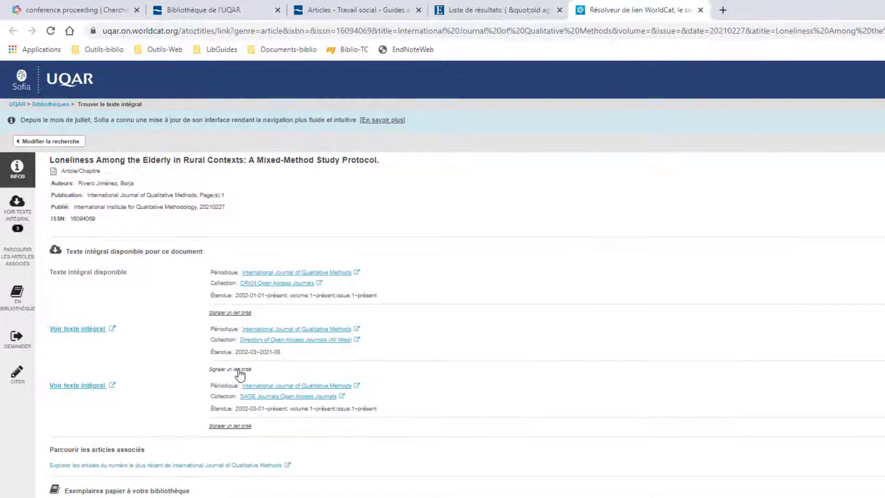
left_click(81, 386)
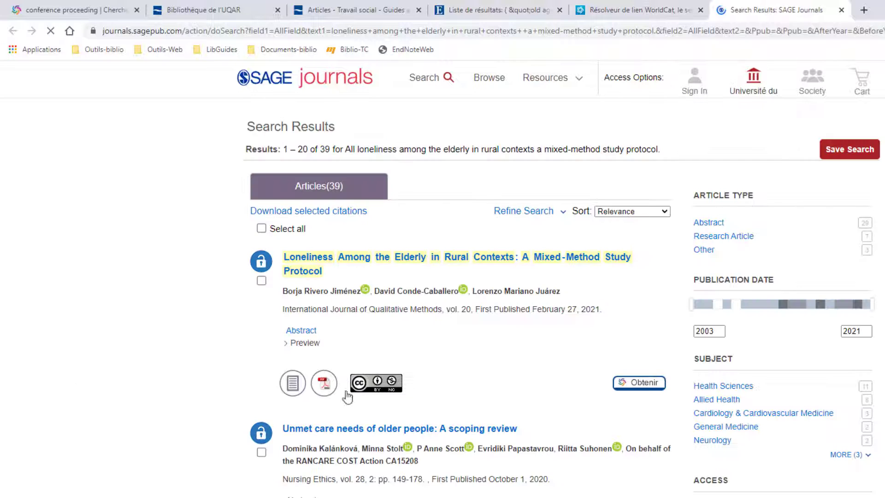
left_click(325, 401)
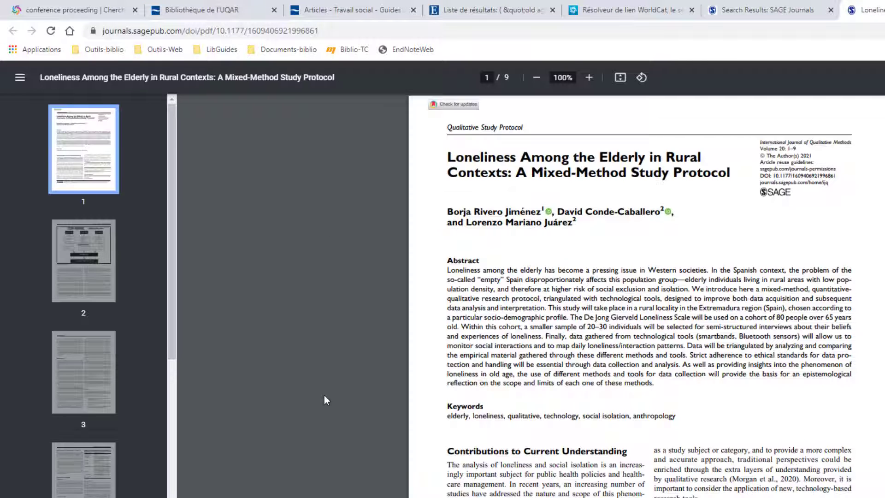
Start an interlibrary loan request for the article on older people in rural Nigeria, signing in with the saved credentials, and review the request form.
left_click(626, 9)
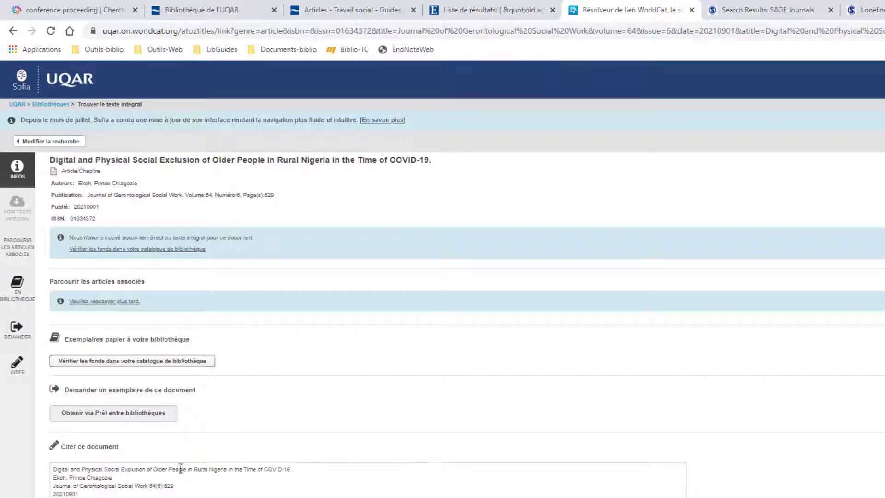
left_click(131, 417)
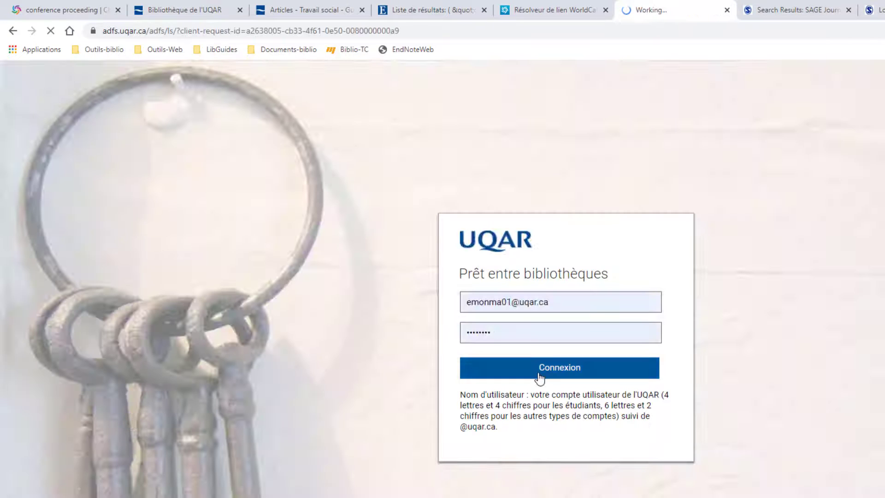
left_click(539, 377)
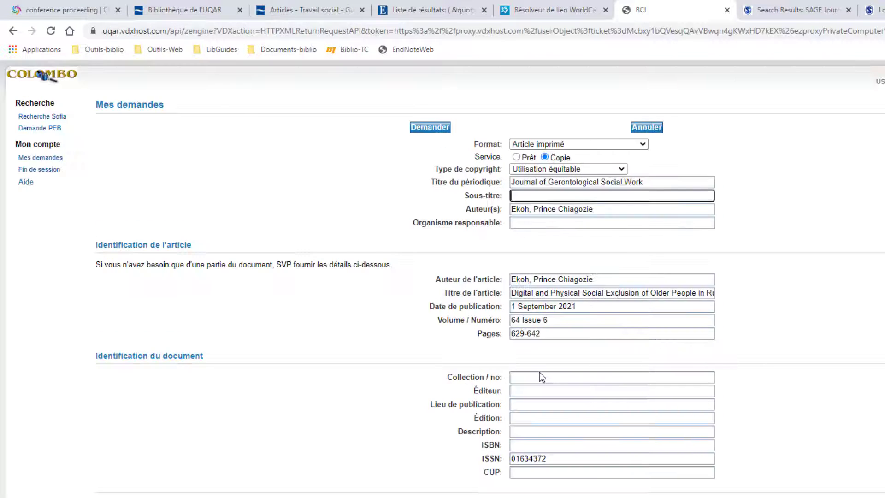
scroll(853, 341, "down", 2)
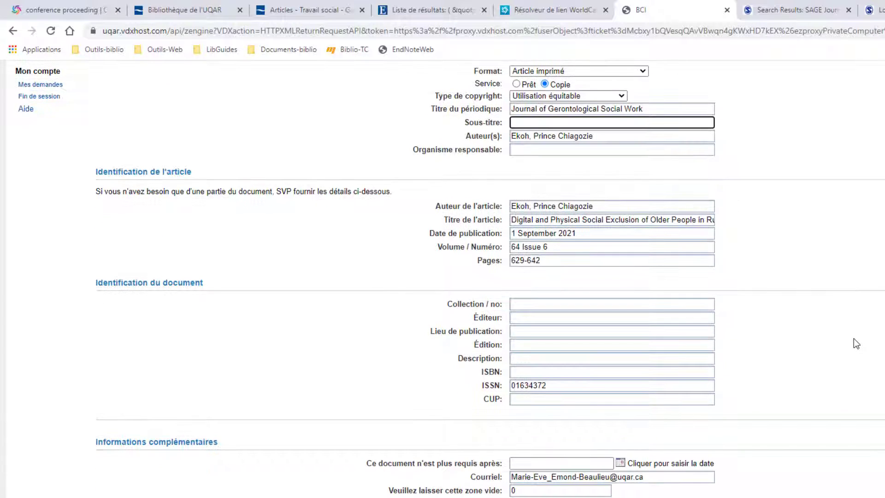